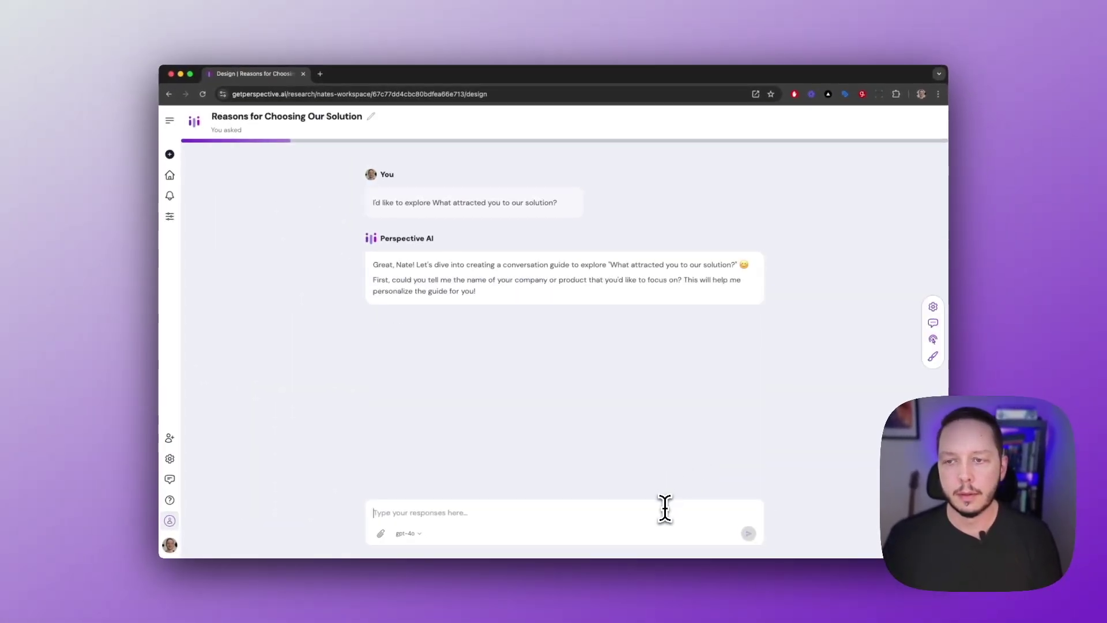
Answer the conversation-guide questions with "CoolCRM" as the company and "brand new sales leads" as the participants.
left_click(663, 508)
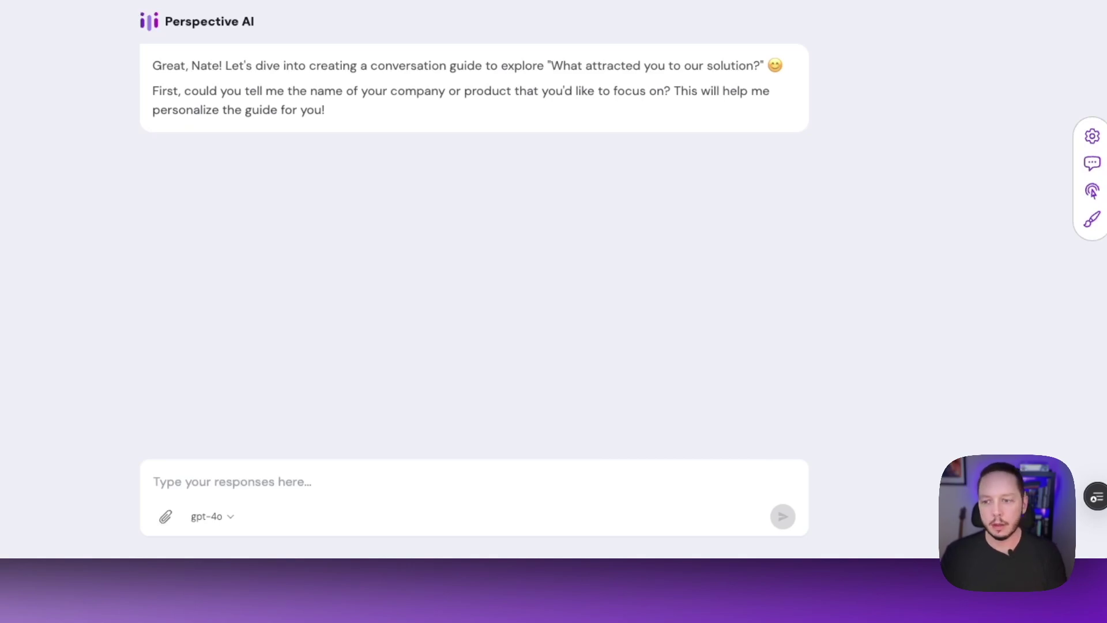
type("CoolCRM")
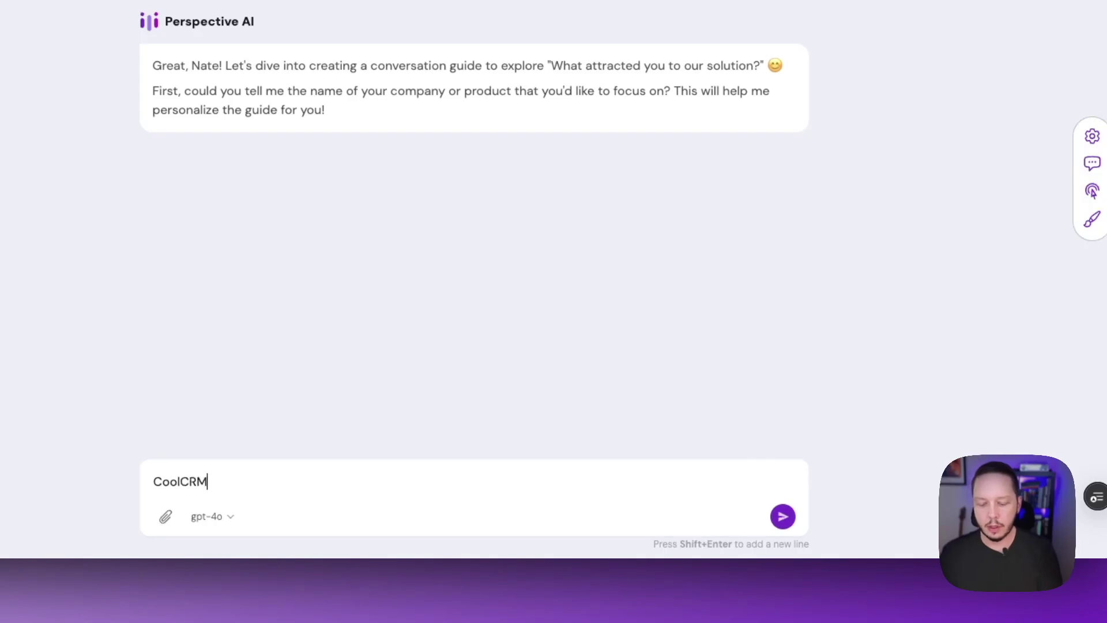
key("Return")
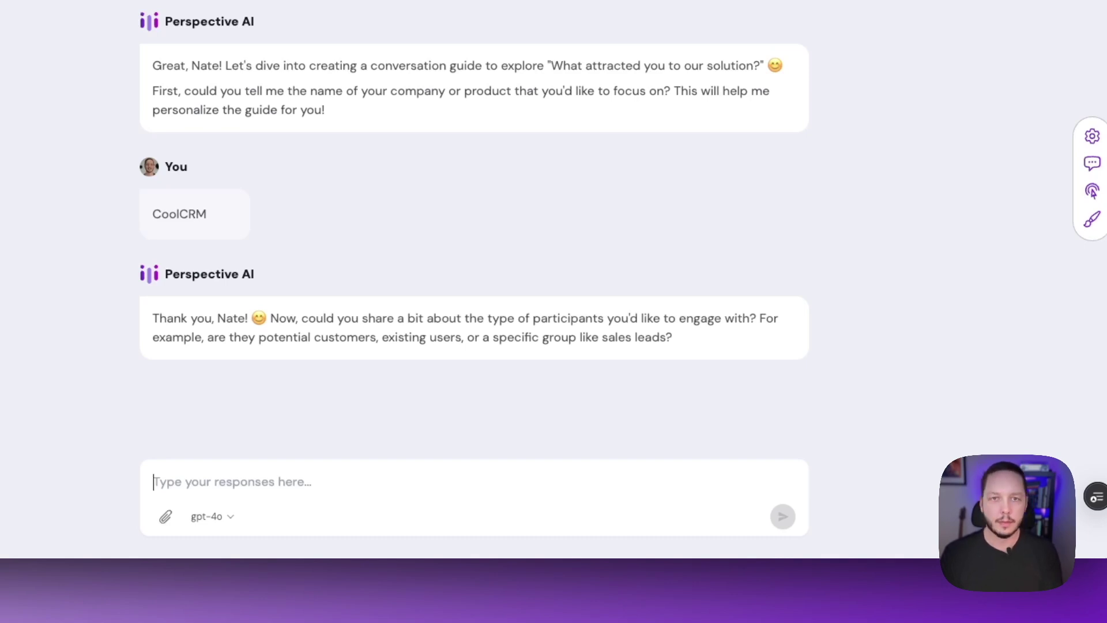
type("brand new sales leads")
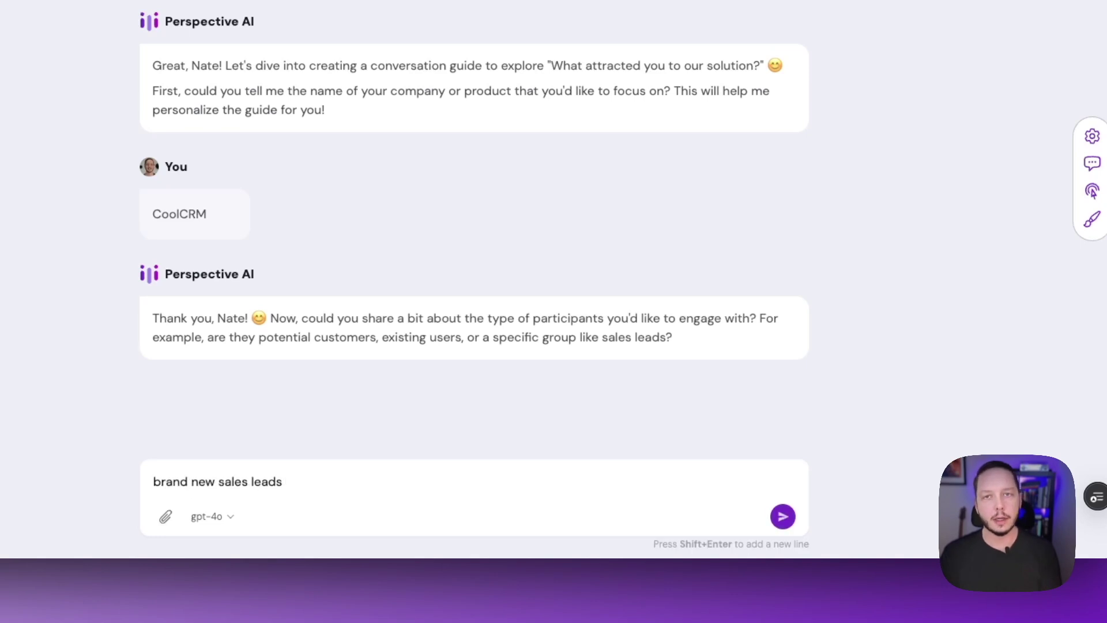
key("Return")
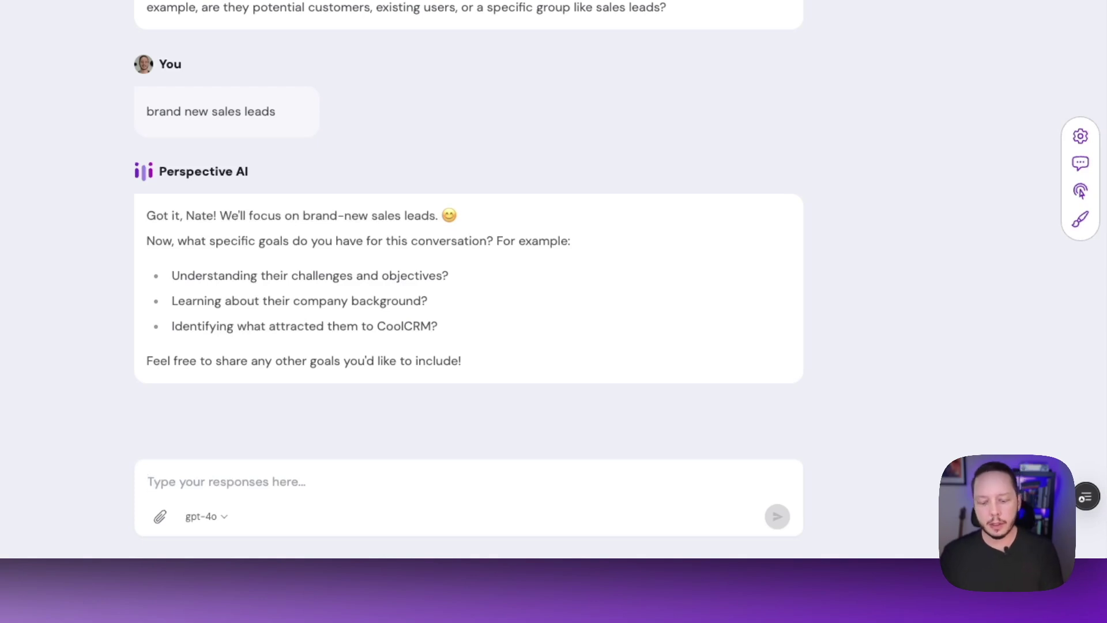
Finish the guide questions: "all of the above" for the goals, "casual and professional" for the tone, and "no" for additional resources.
type("all of the above")
key("Return")
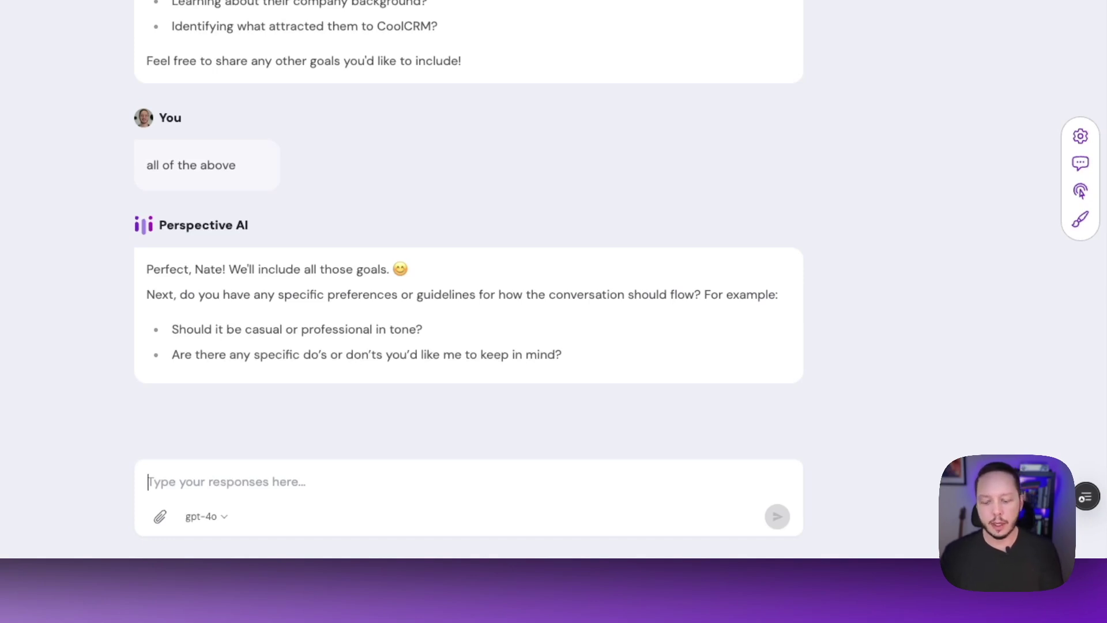
type("casual and professional")
key("Return")
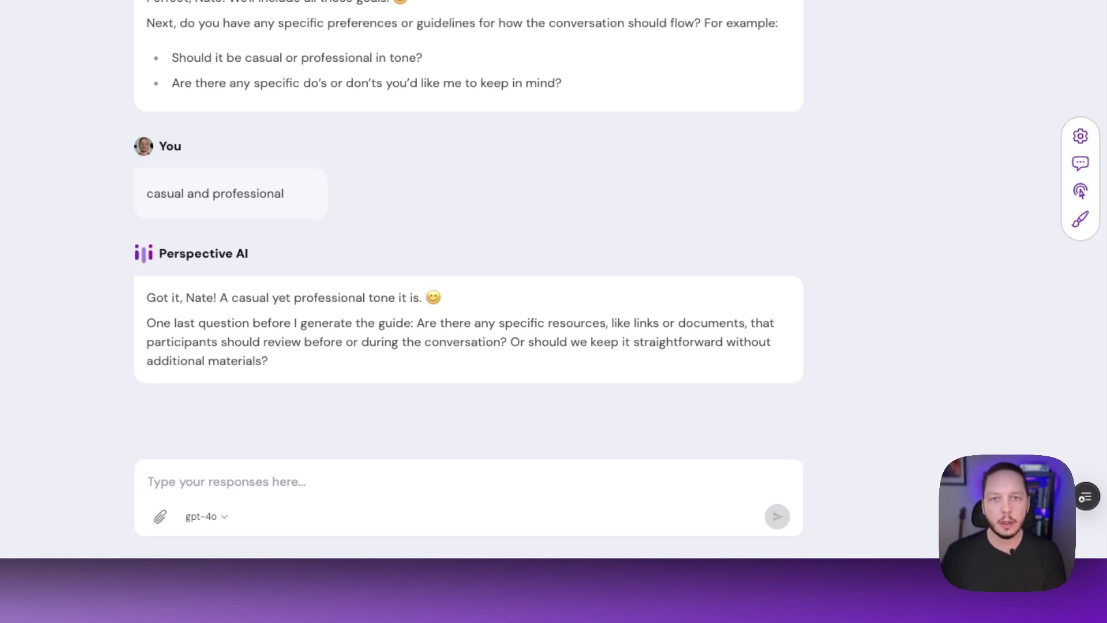
type("no")
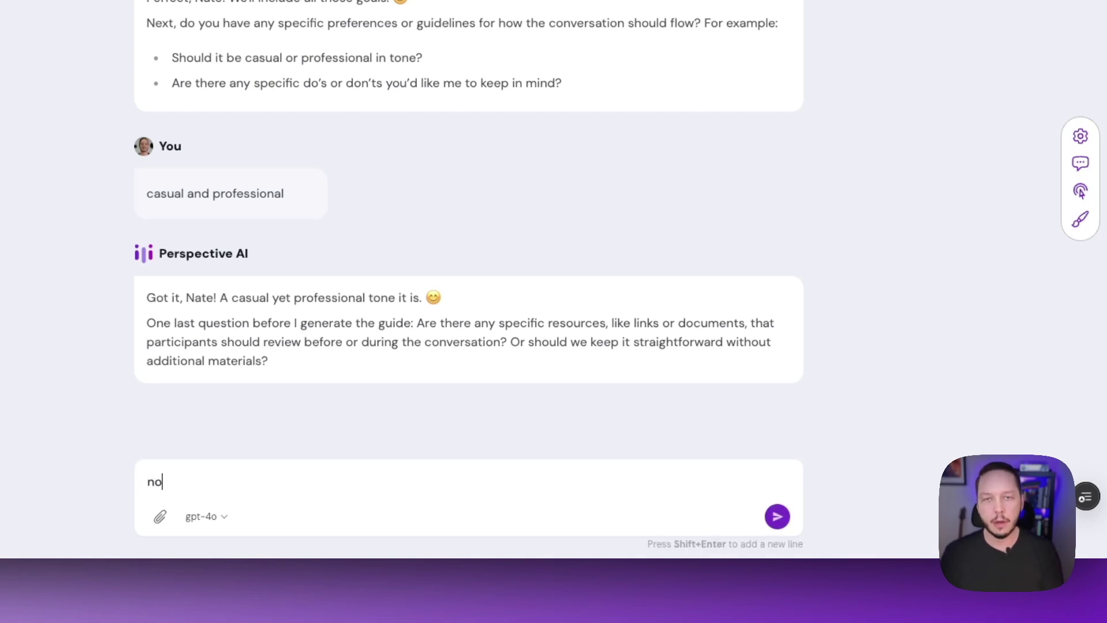
key("Return")
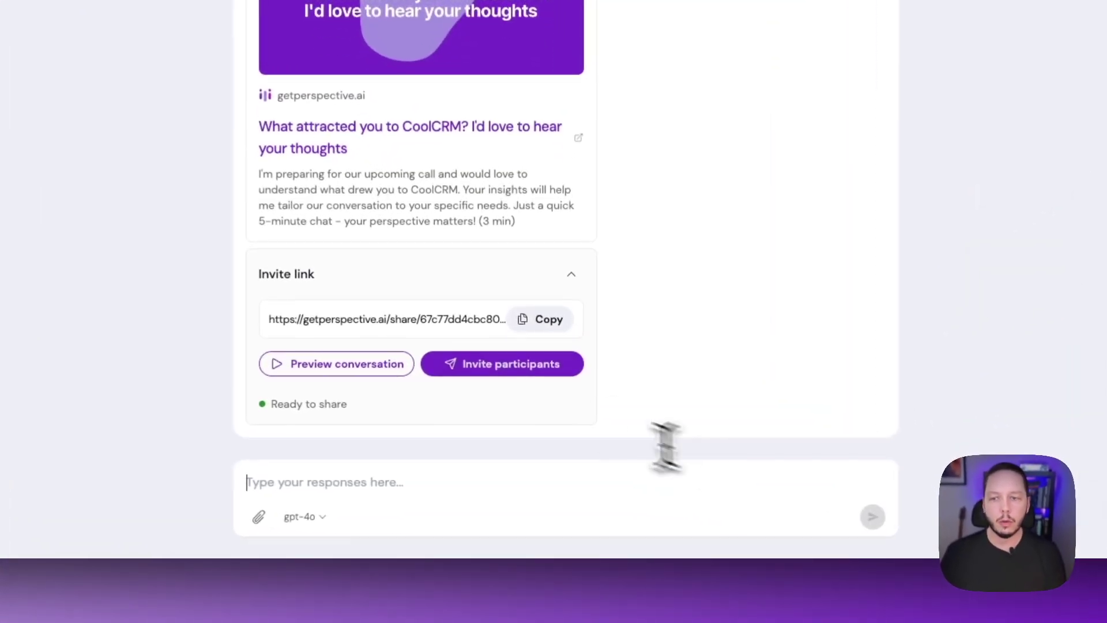
Preview the generated conversation and answer its first question with "RadMarketing".
left_click(367, 374)
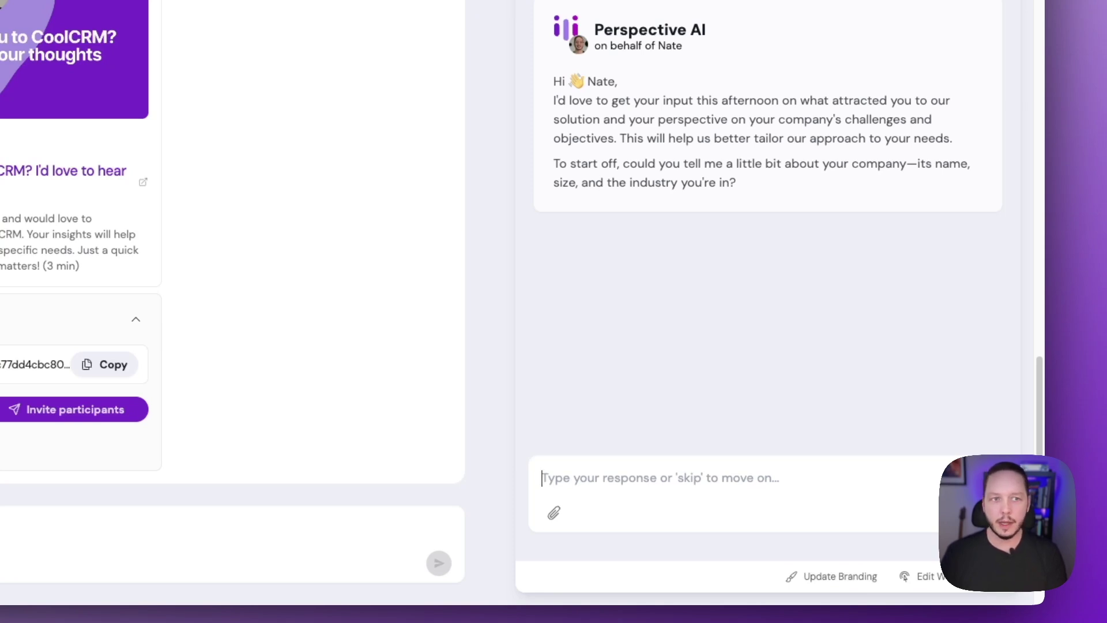
type("RadMarketing")
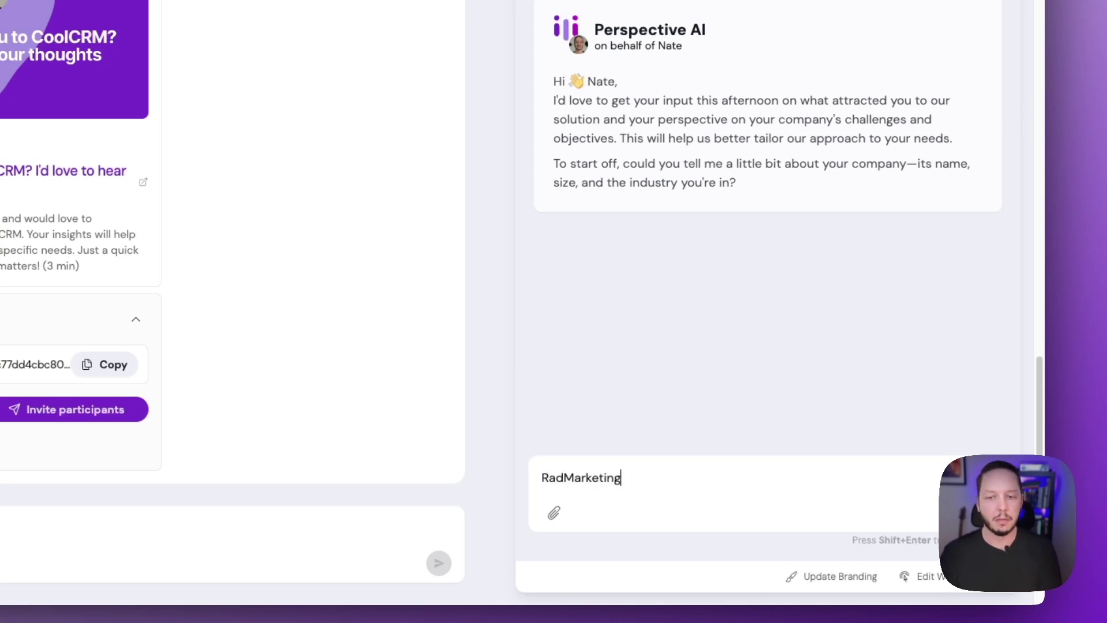
key("Return")
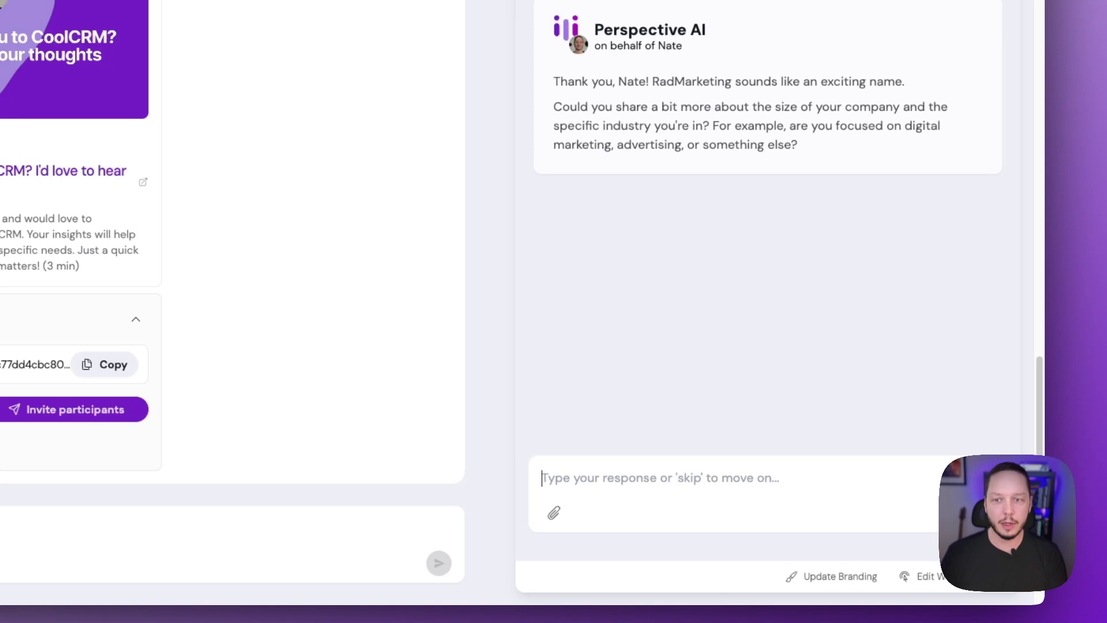
Reply in the preview with "we're a marketing automation platform. We've got 150 employees and 1000 customers".
type("we")
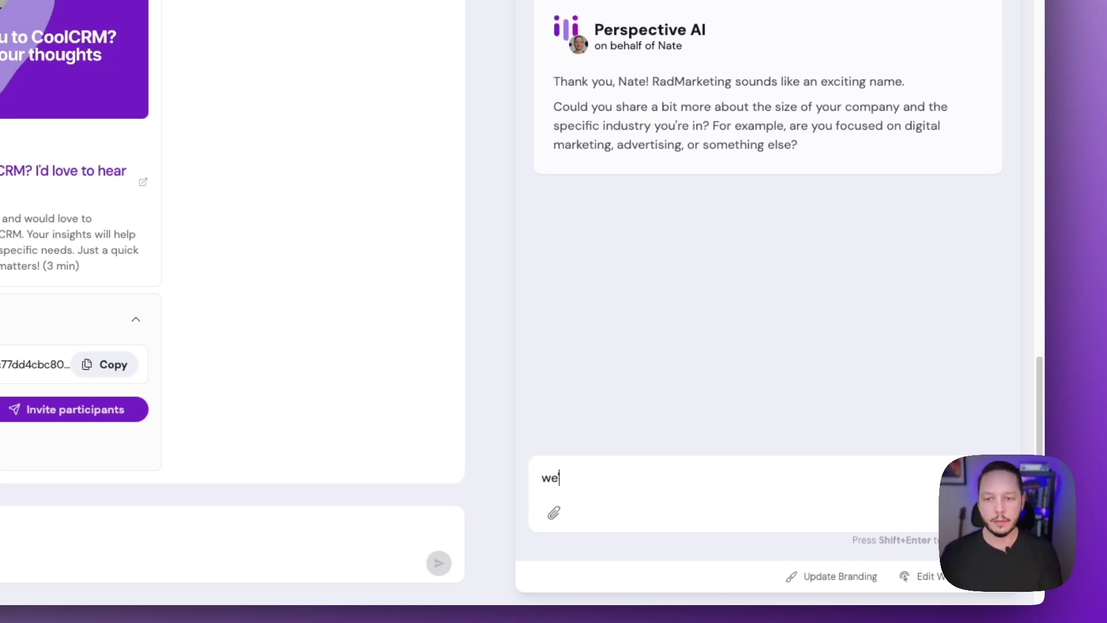
type("'re a marketing automation platform. We've got")
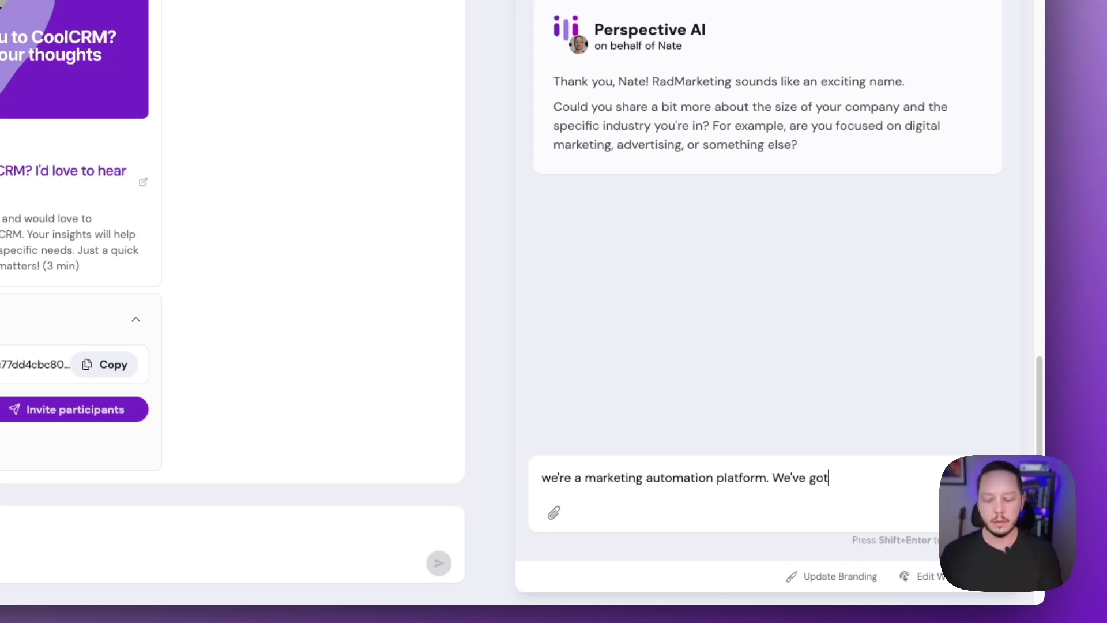
type(" 150 employees and 1000 customers")
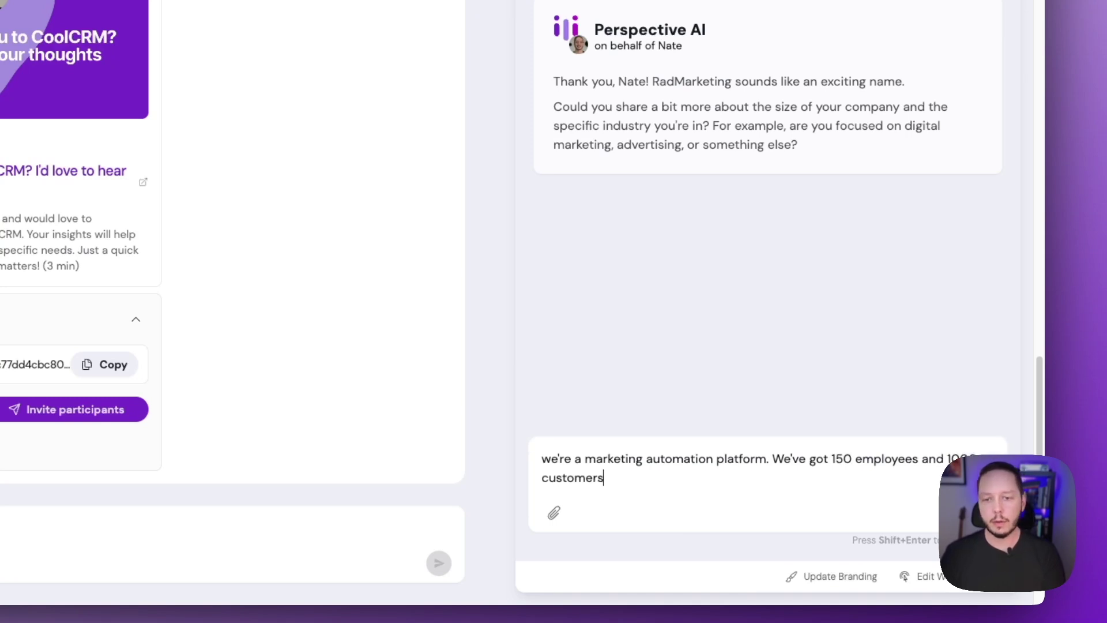
key("Return")
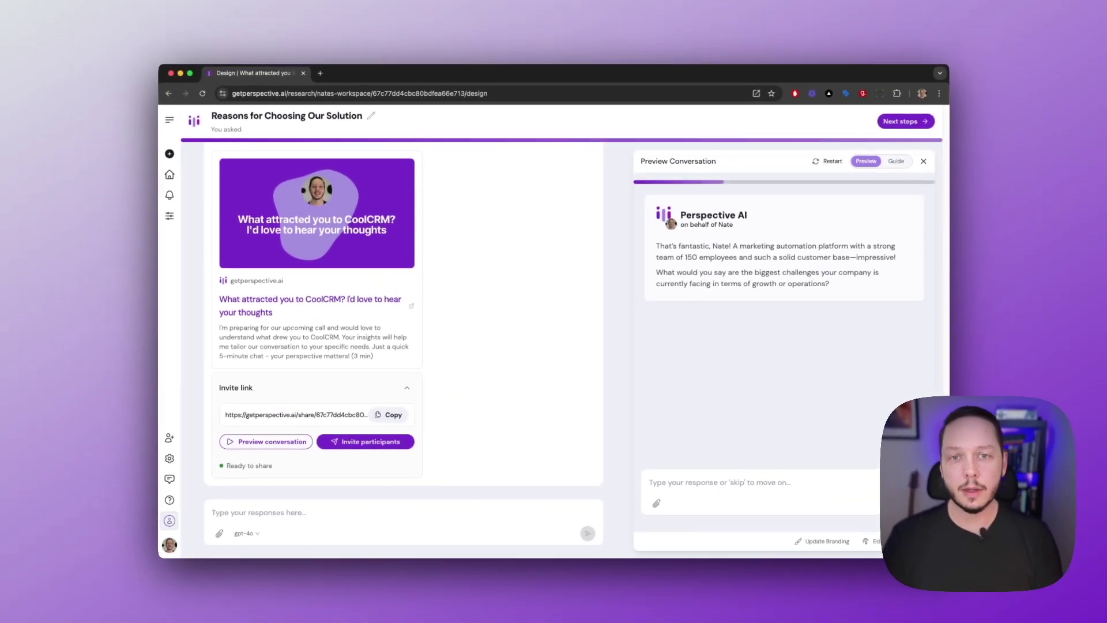
Instruct the guide designer to "Be a bit more personable in these conversations".
type("Be a bit more personable in these conversations")
key("Return")
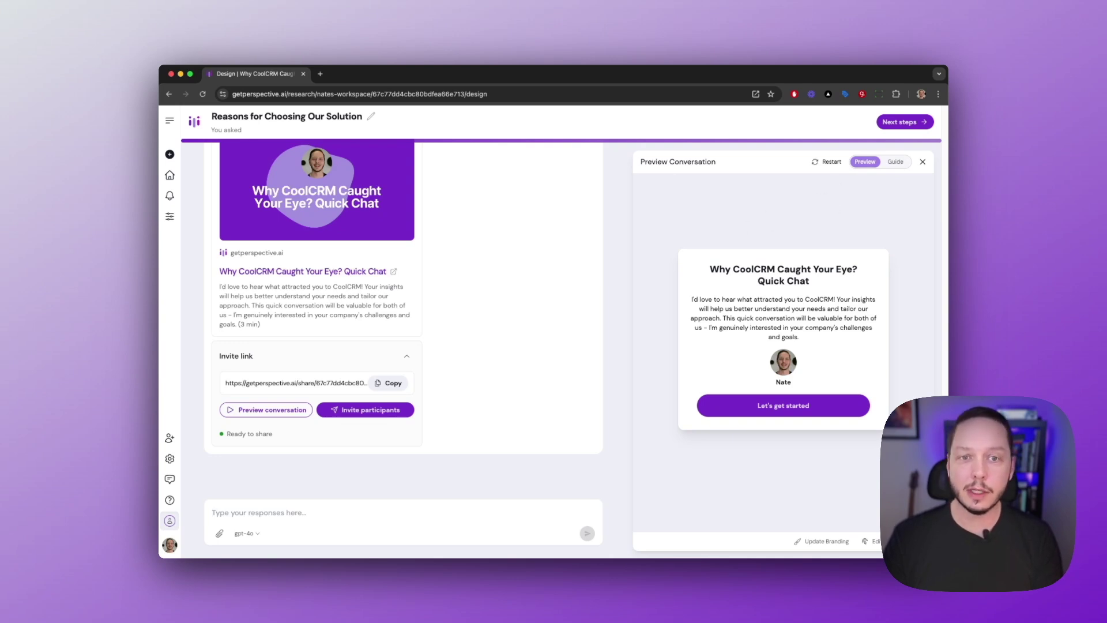
Copy the conversation's invite link and open the participant invitation options.
left_click(397, 383)
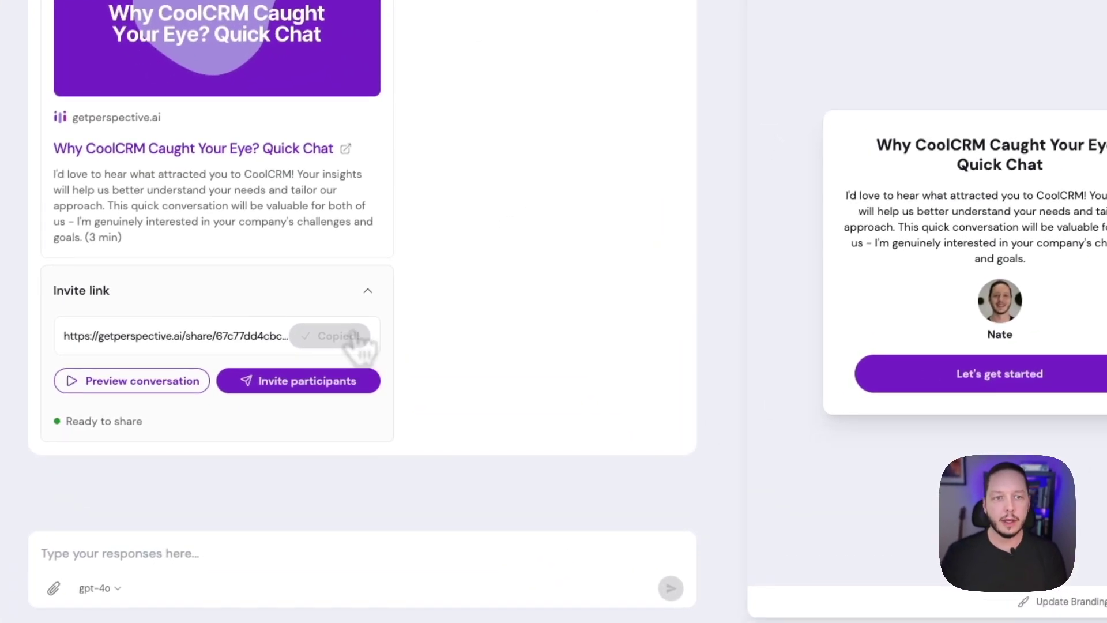
left_click(315, 385)
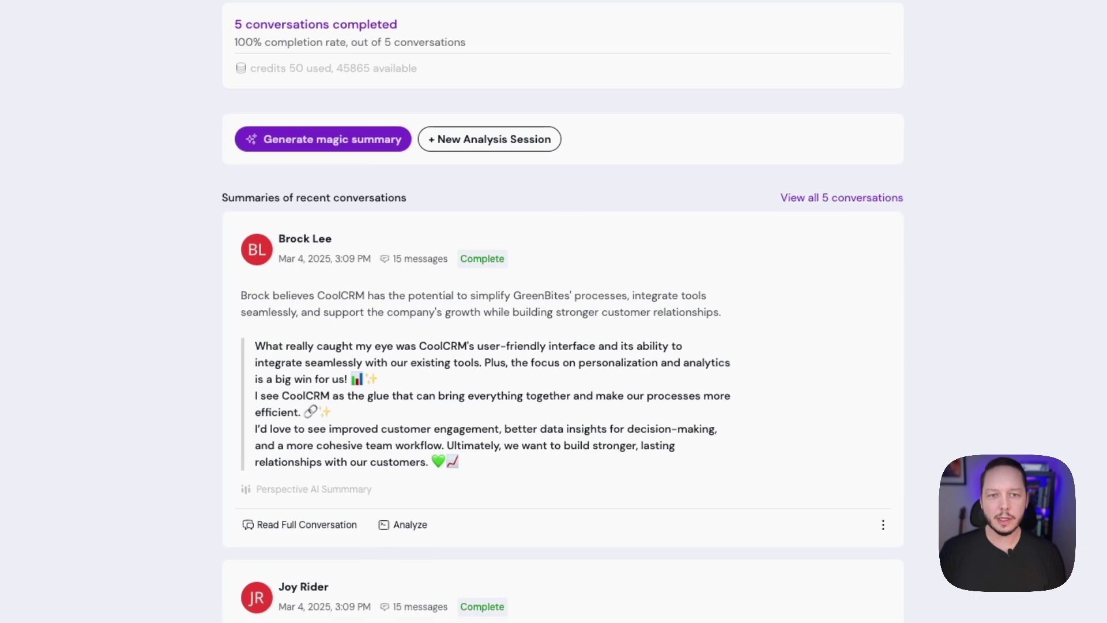
Look through the recent conversation summaries and read the Speedy Solutions lead's full conversation to its end.
scroll(562, 311, "down", 7)
scroll(1000, 291, "down", 3)
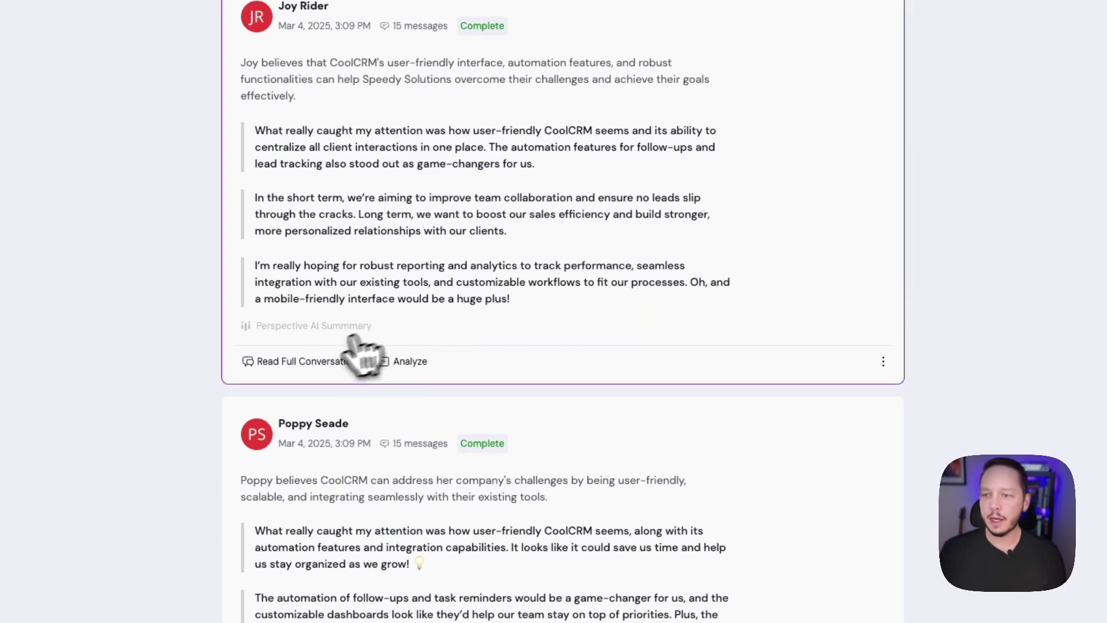
left_click(317, 362)
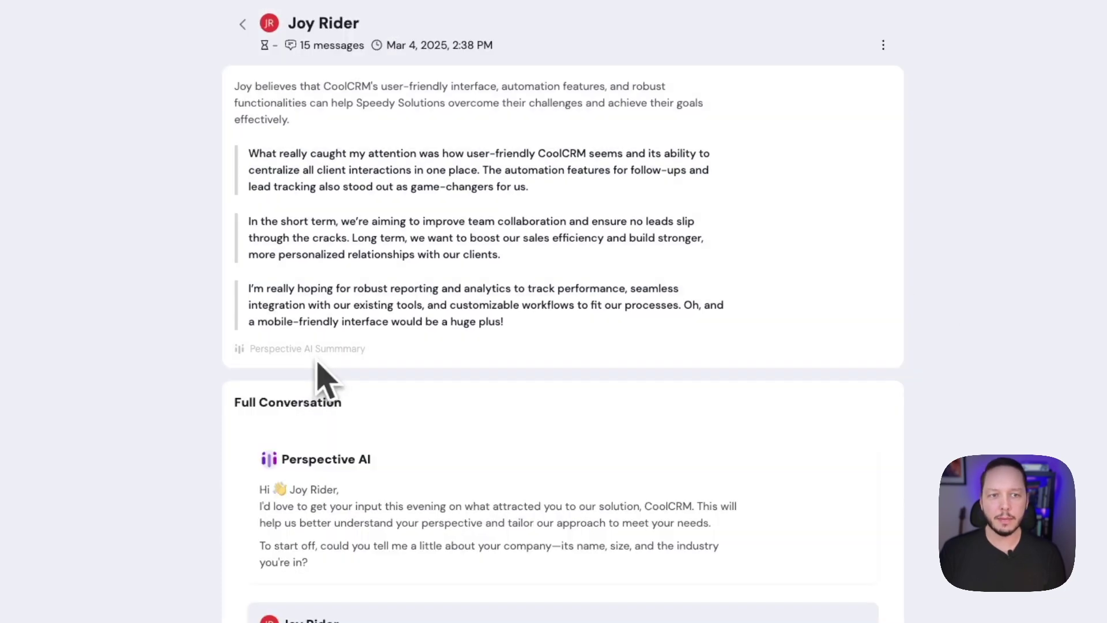
scroll(317, 362, "down", 5)
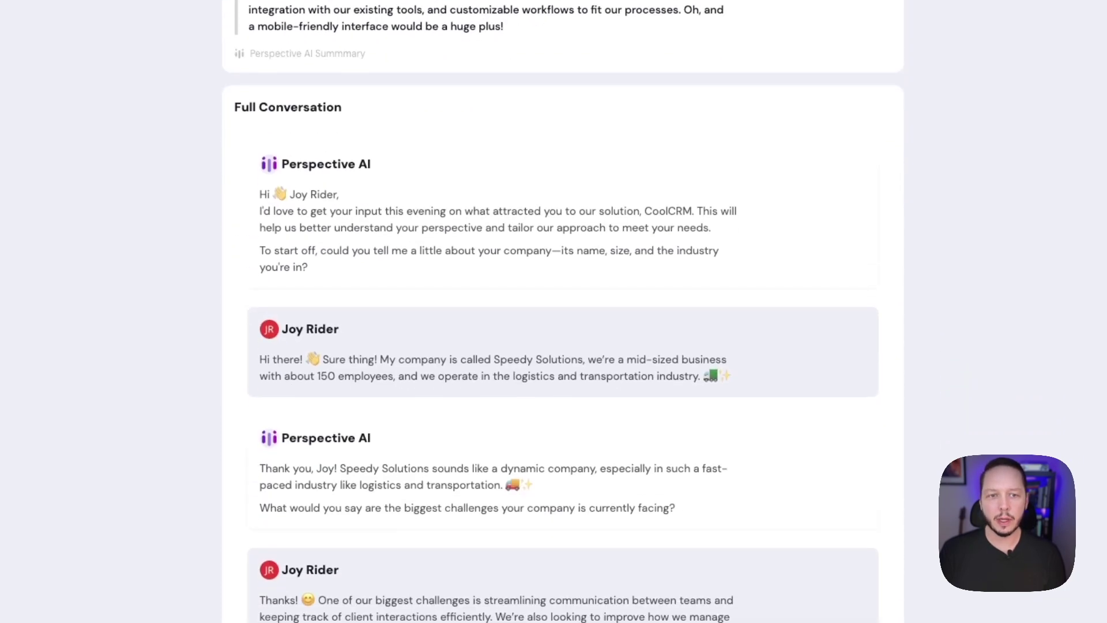
scroll(317, 363, "down", 10)
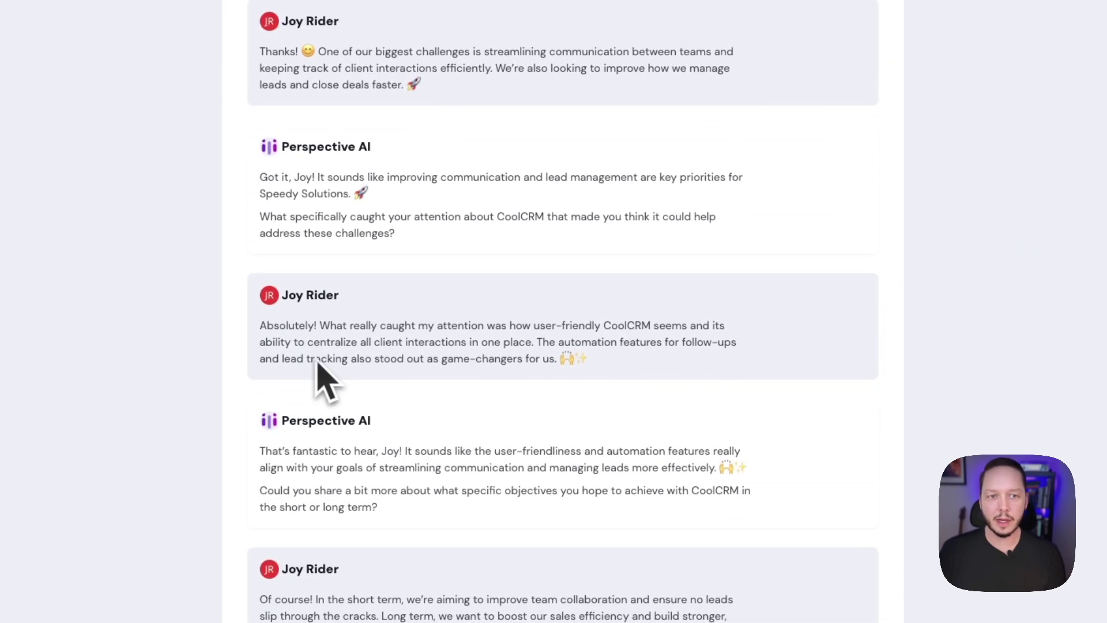
scroll(323, 369, "down", 15)
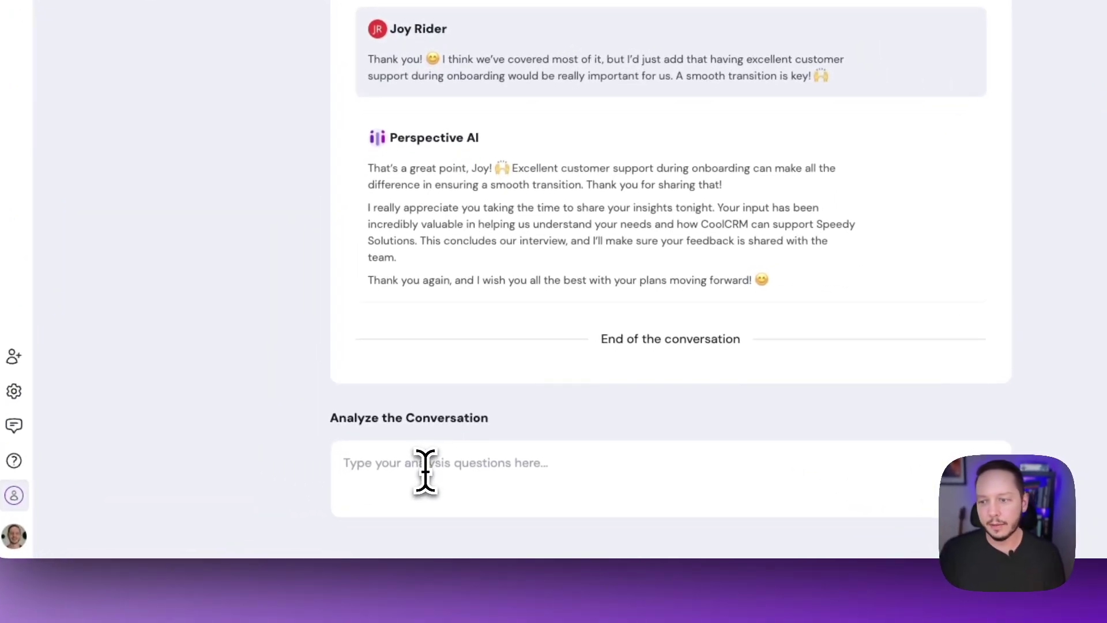
Request a summary of the conversation using the BANT framework, and ask "what are the key selling points I should mention and why?".
type("Summarize this conversation using the BANT framework")
key("Return")
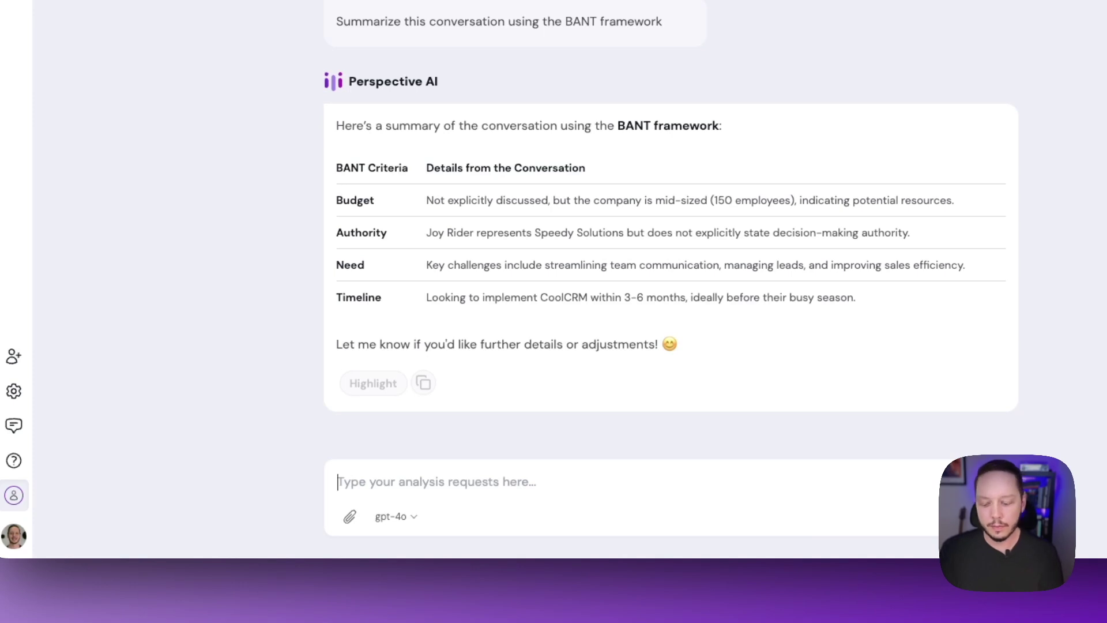
type("what are the key selling points I should mention and why")
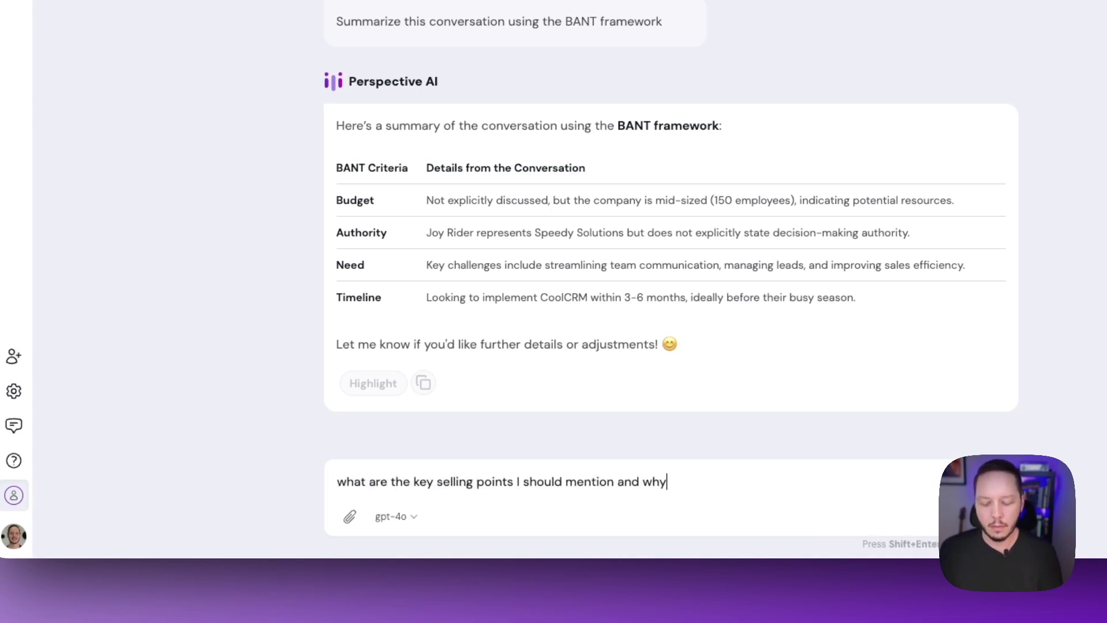
type("?")
key("Return")
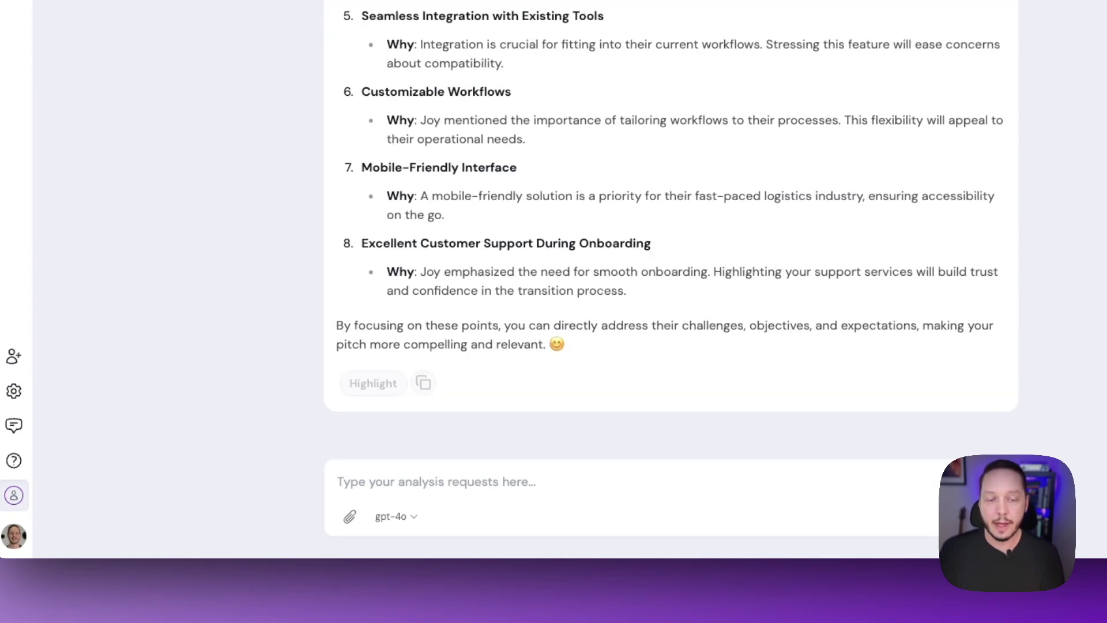
Send the analysis request "Generate an agenda for our call on Monday".
type("Generate an agenda for our call on Monday")
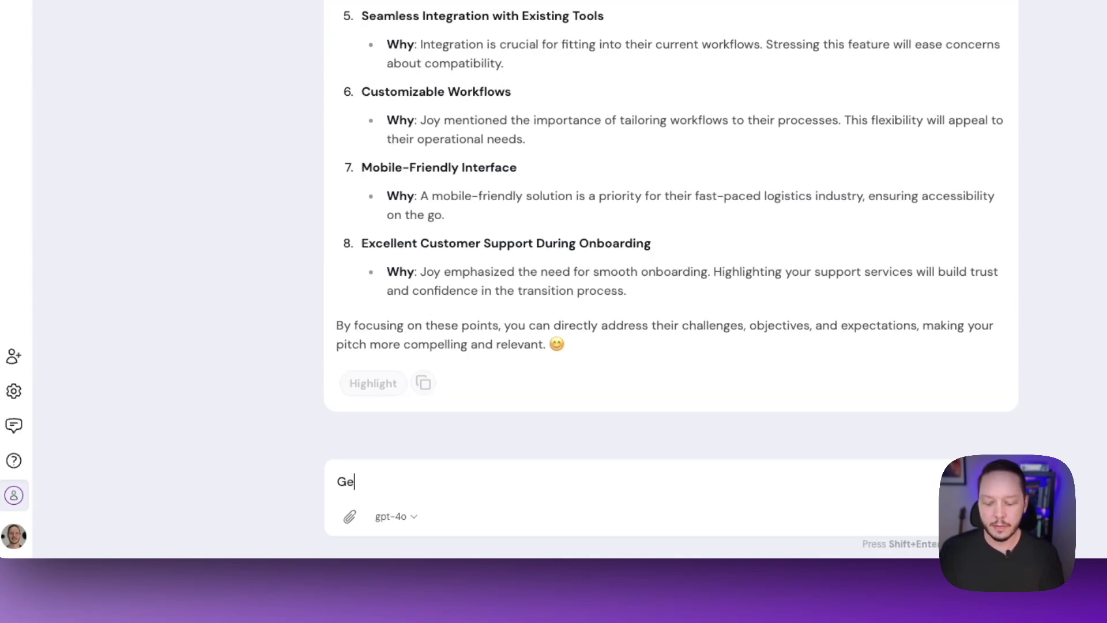
key("Return")
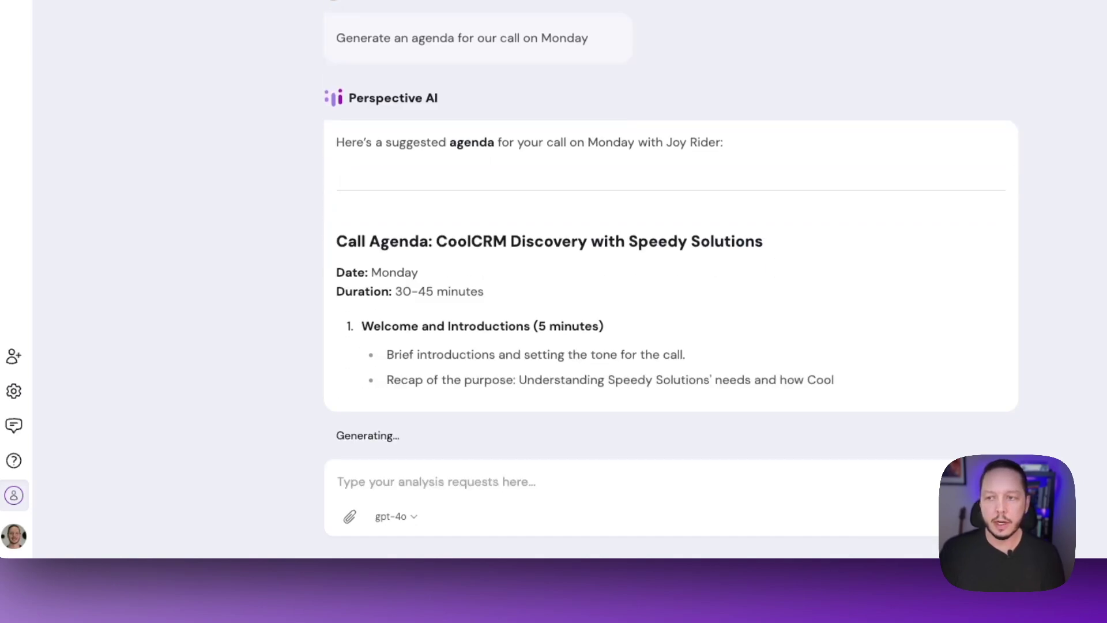